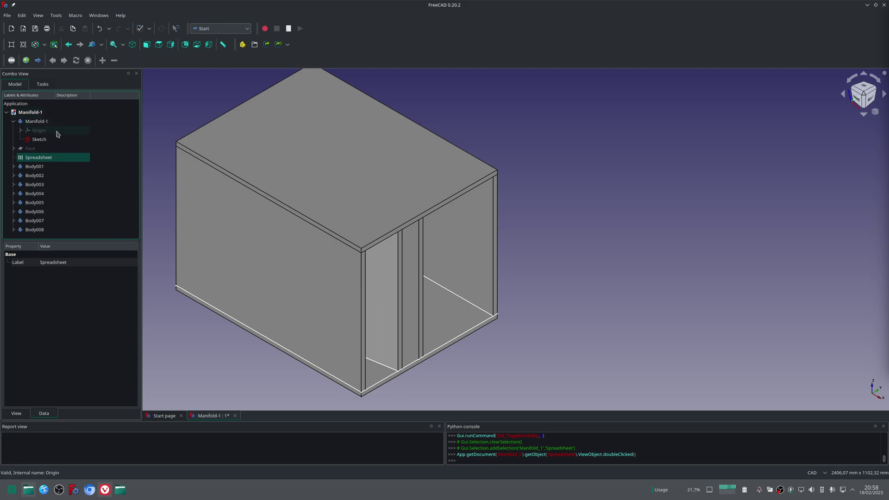
Step: Select the Manifold-1 document, then its body, to show the body's properties and floor sketch outline
left_click(54, 113)
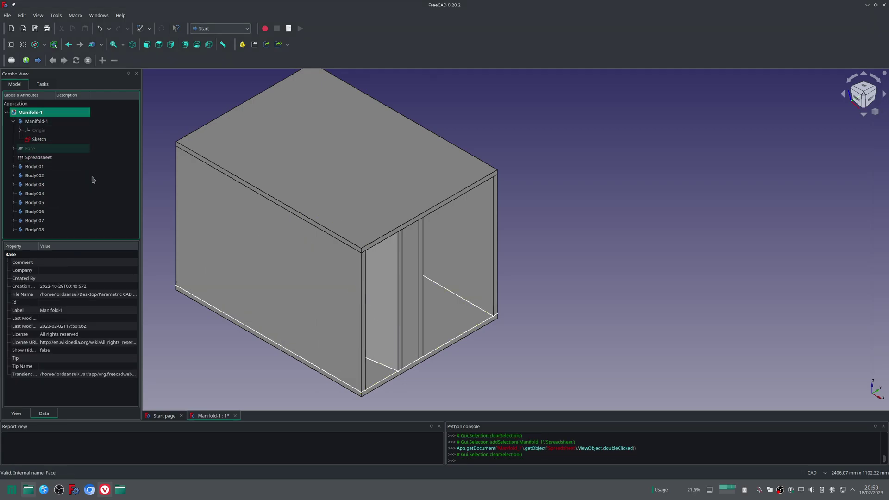
left_click(73, 123)
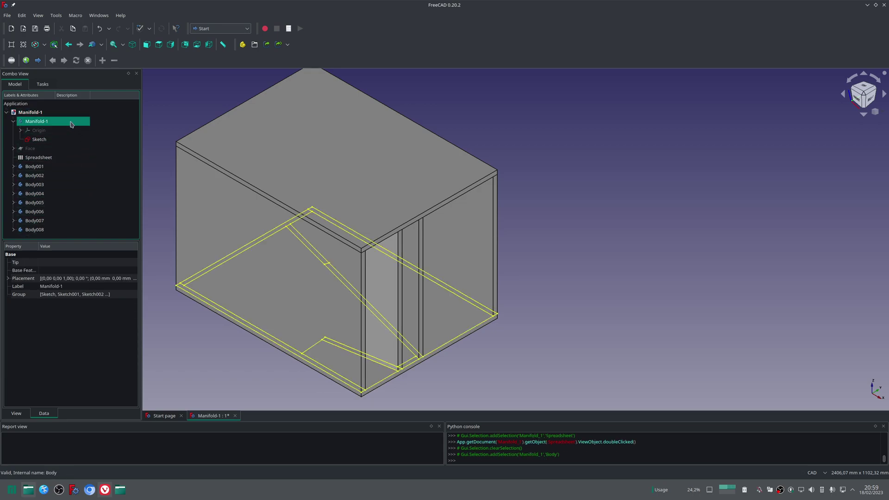
Step: Inspect the Sketch's properties, attachment and constraints alongside the Manifold-1 body
left_click(41, 139)
left_click(37, 121)
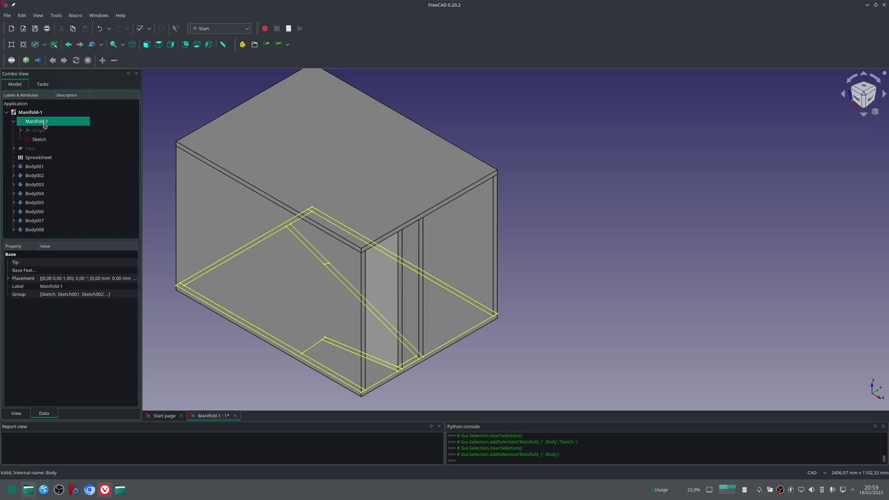
left_click(49, 140)
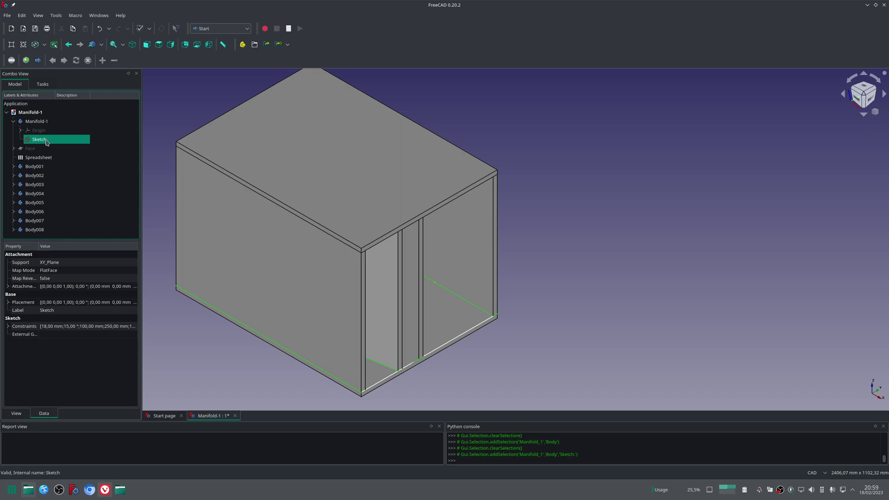
Step: Inspect the FaceMakerBullseye Face built from Sketch001, hide it, and select the Spreadsheet
left_click(38, 150)
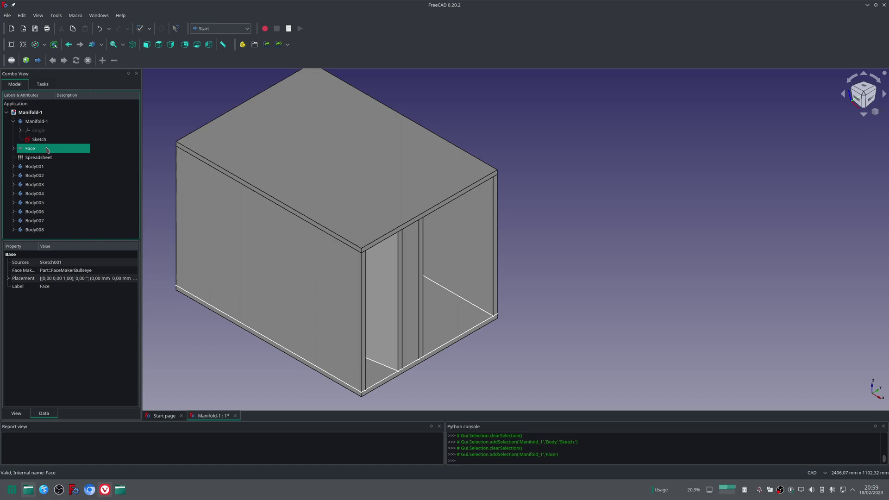
key("space")
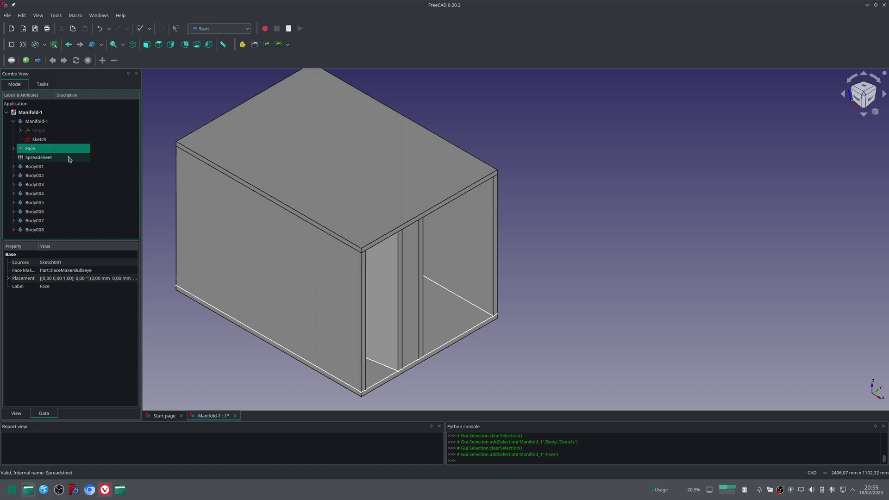
left_click(52, 158)
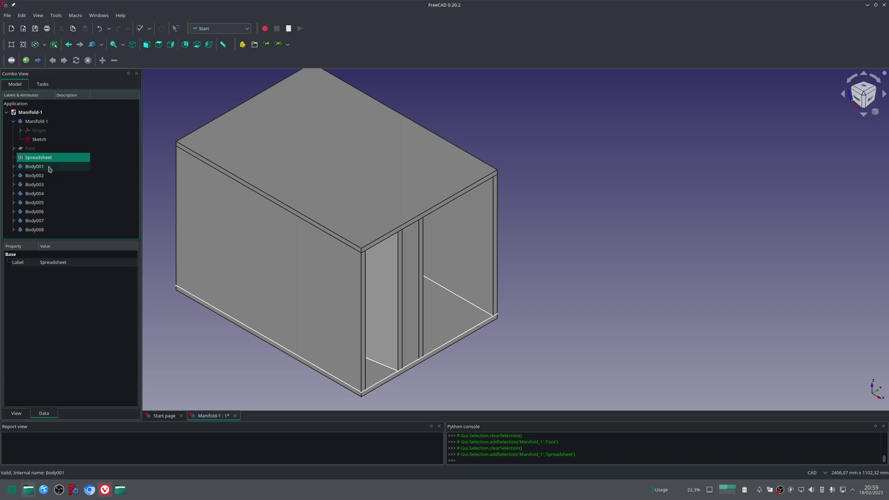
Step: Select Body001 through Body008 in turn, identifying floor, side, back, divider and top panels
left_click(49, 167)
left_click(50, 176)
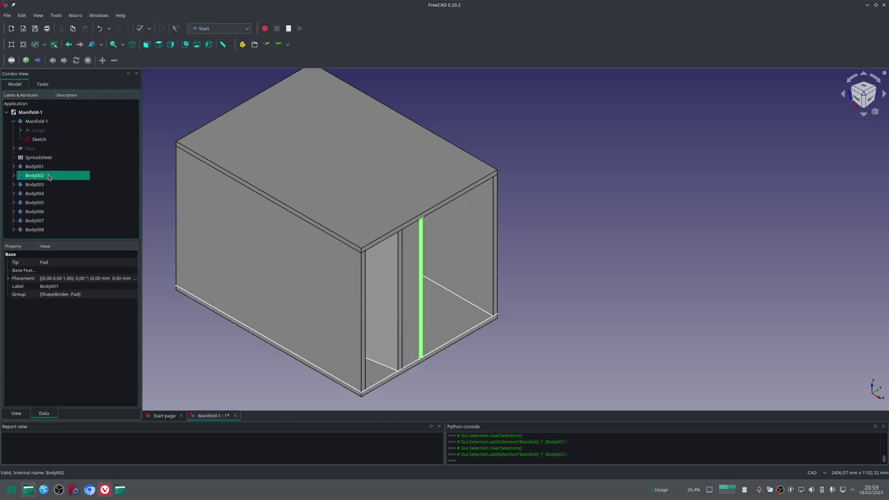
left_click(51, 185)
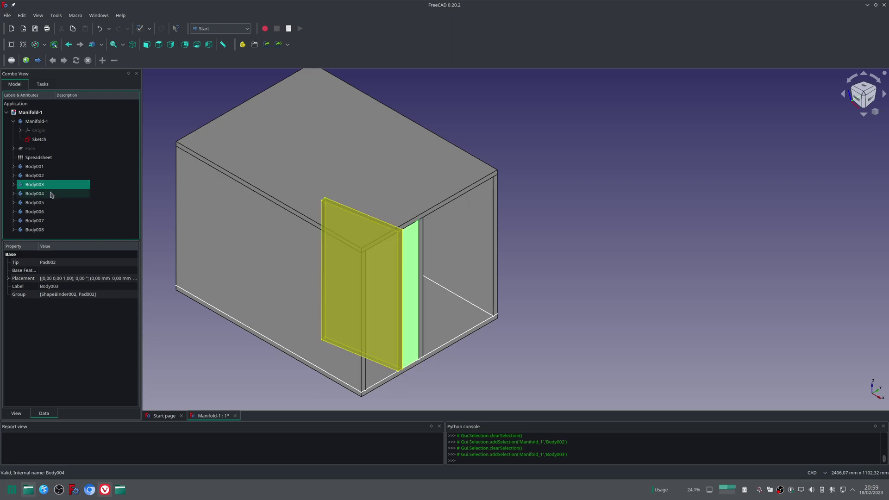
left_click(51, 194)
left_click(51, 204)
left_click(51, 211)
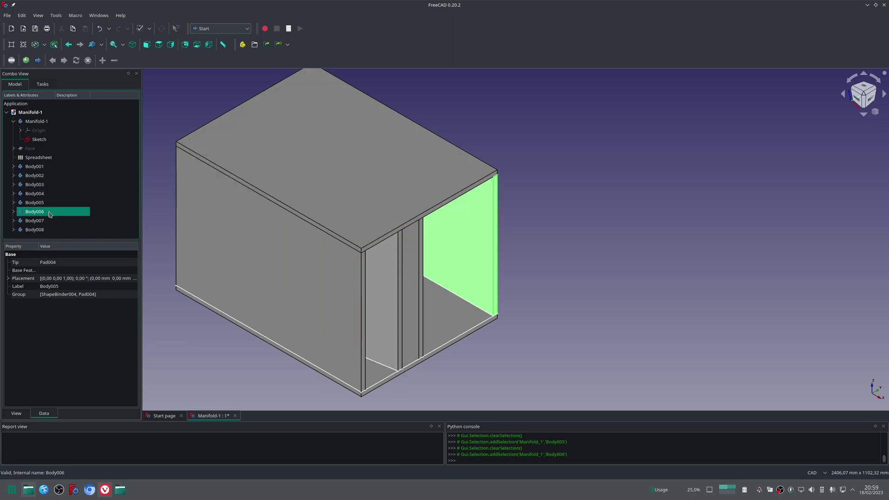
left_click(51, 221)
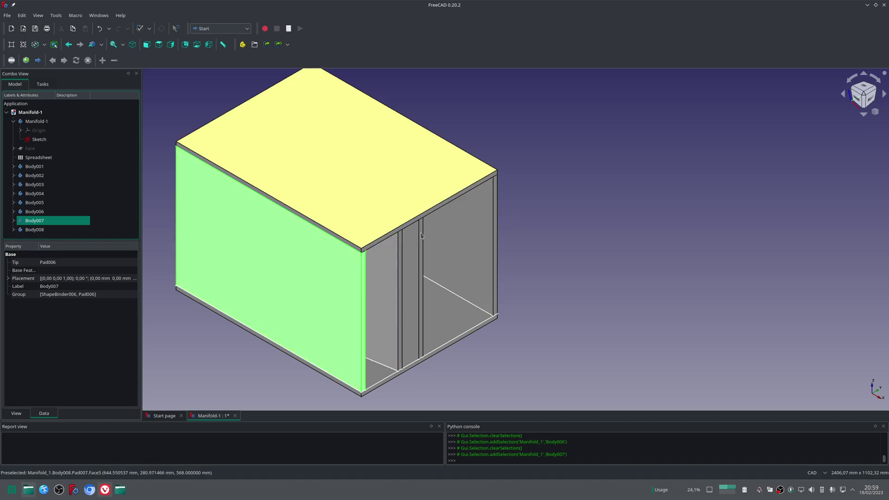
left_click(56, 230)
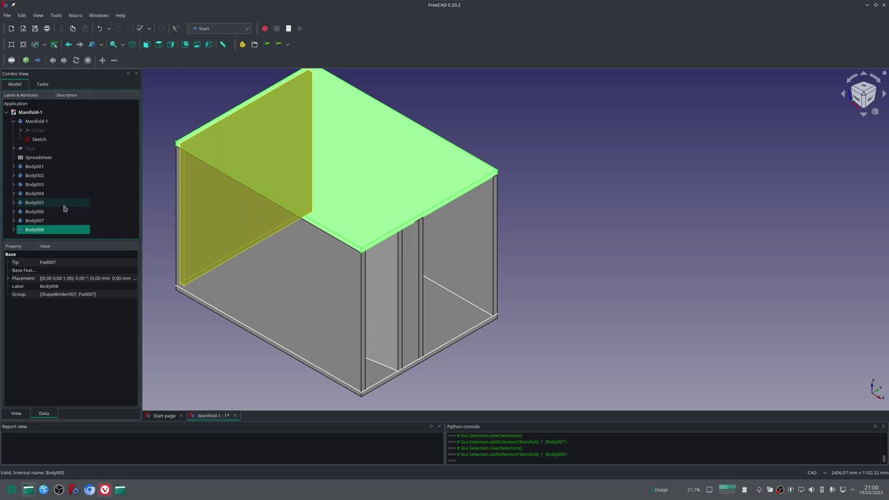
Step: Hide the panels Body008 down to Body003 one by one
key("space")
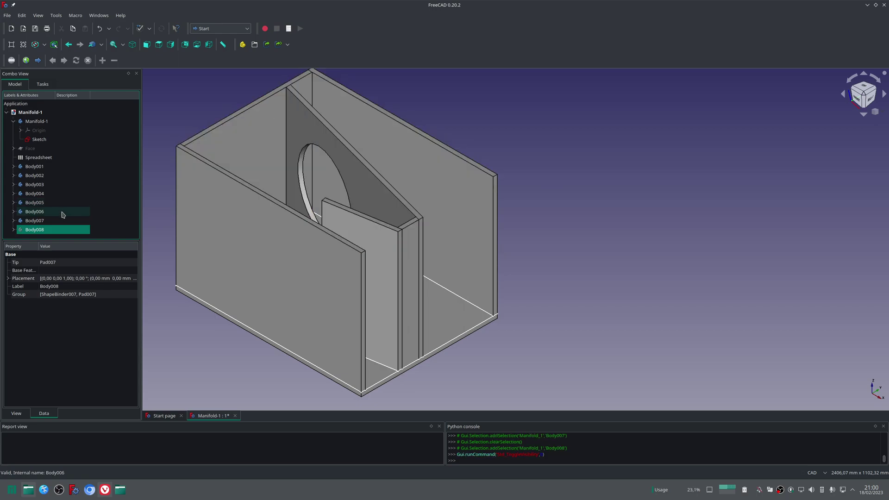
left_click(55, 221)
key("space")
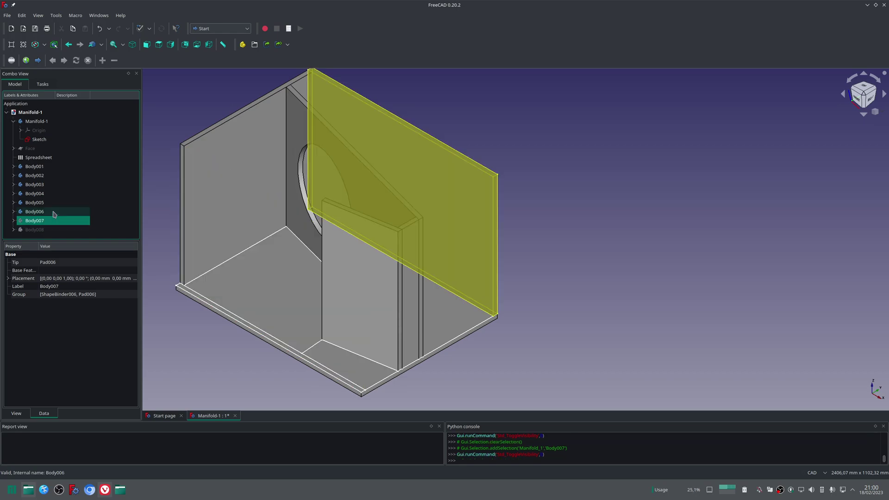
left_click(55, 213)
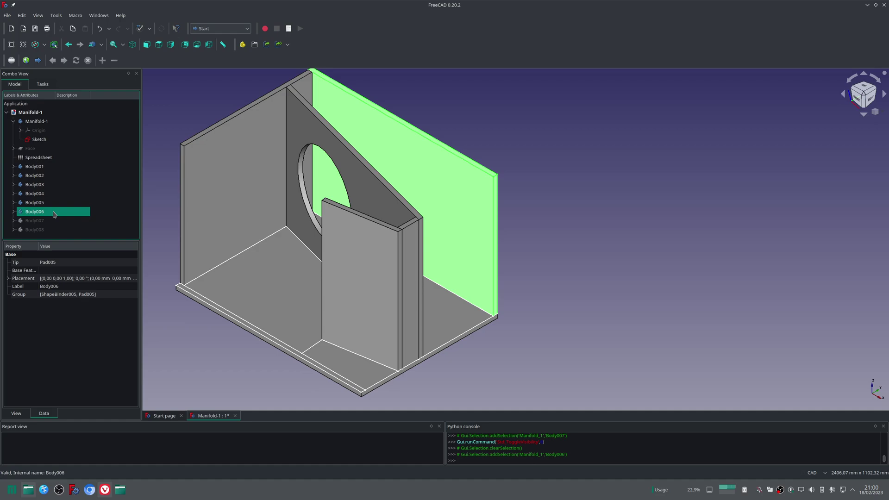
key("space")
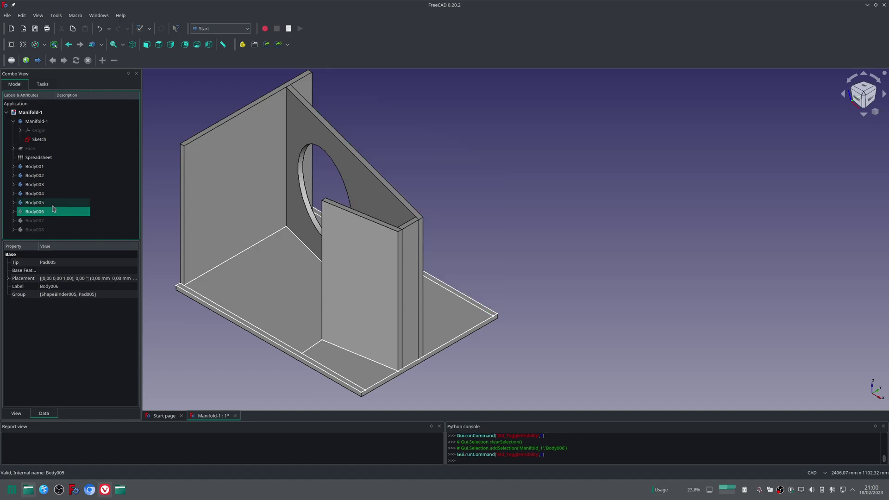
left_click(51, 203)
key("space")
left_click(51, 194)
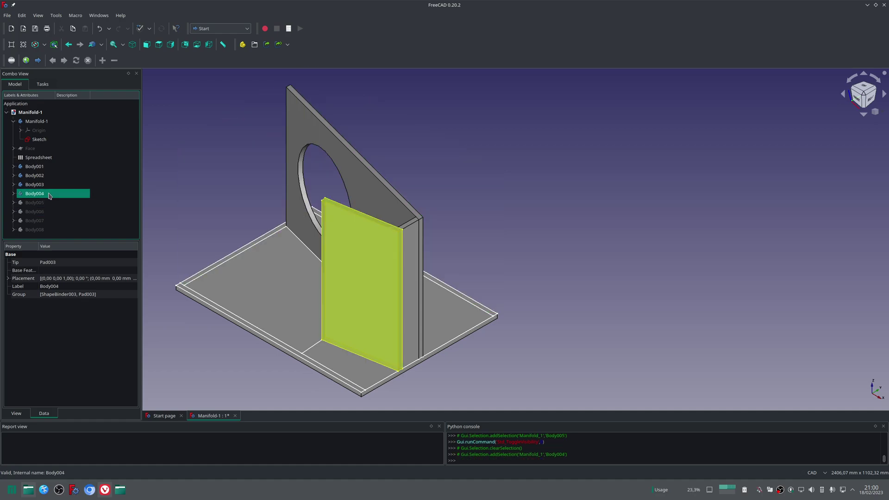
key("space")
left_click(50, 184)
key("space")
Step: Hide the floor panel Body001 and Manifold-1 sketch, leaving only the baffle Body002 visible
left_click(50, 176)
left_click(51, 167)
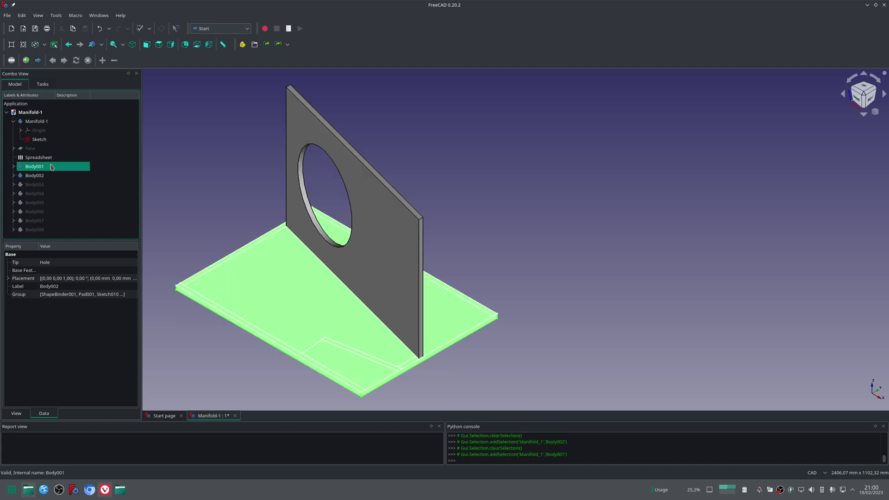
left_click(51, 176)
key("space")
left_click(51, 167)
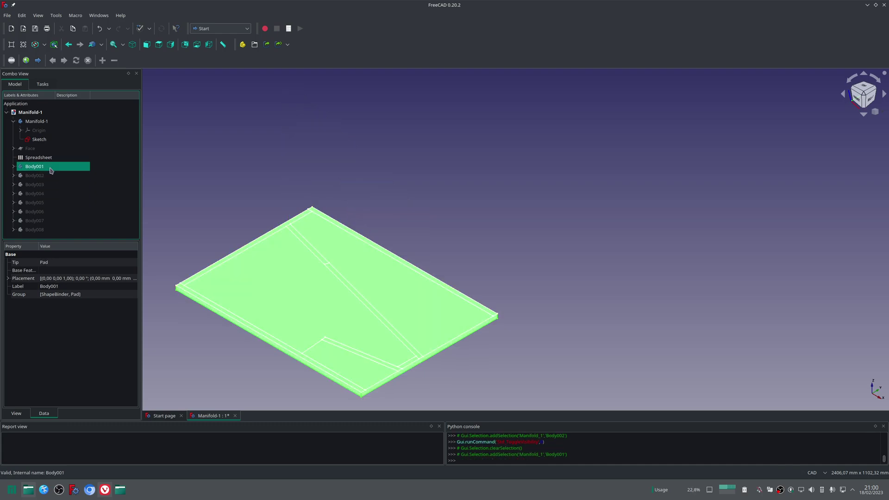
key("space")
left_click(51, 176)
key("space")
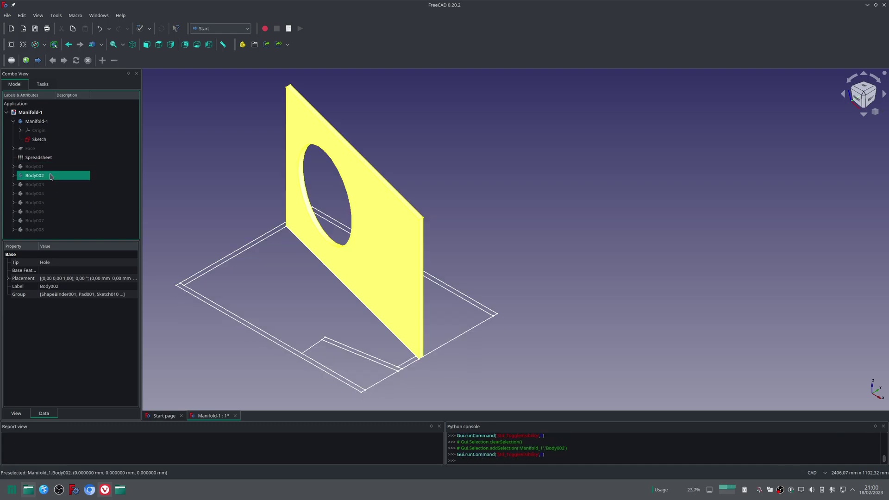
left_click(45, 123)
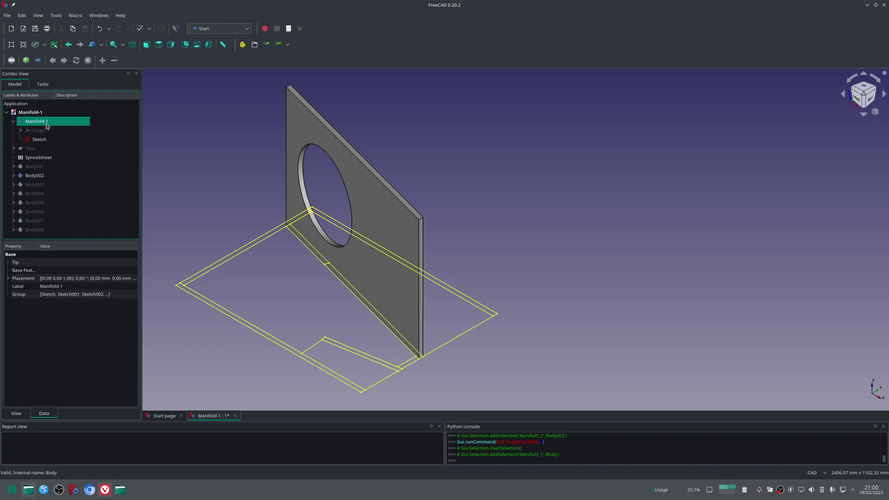
key("space")
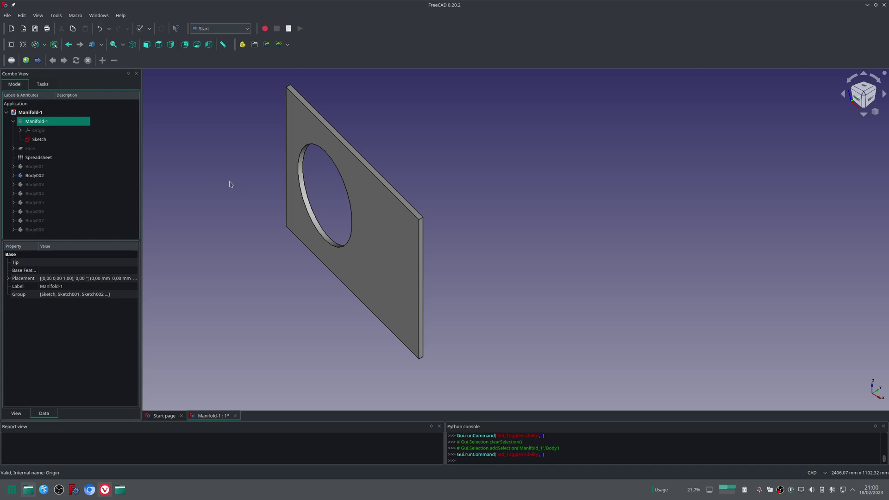
Step: Show the top panel Body008 and panels Body007, Body006 and Body005 again
left_click(61, 229)
key("space")
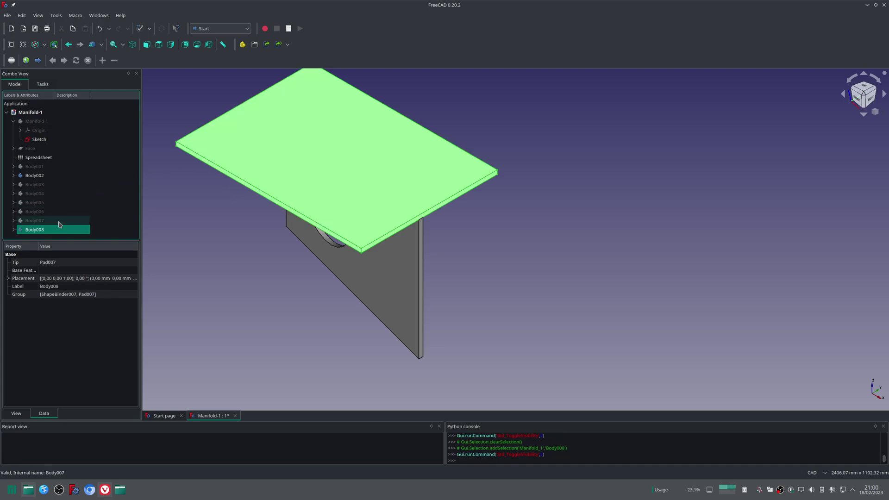
left_click(59, 221)
key("space")
left_click(57, 211)
key("space")
left_click(56, 203)
key("space")
left_click(54, 193)
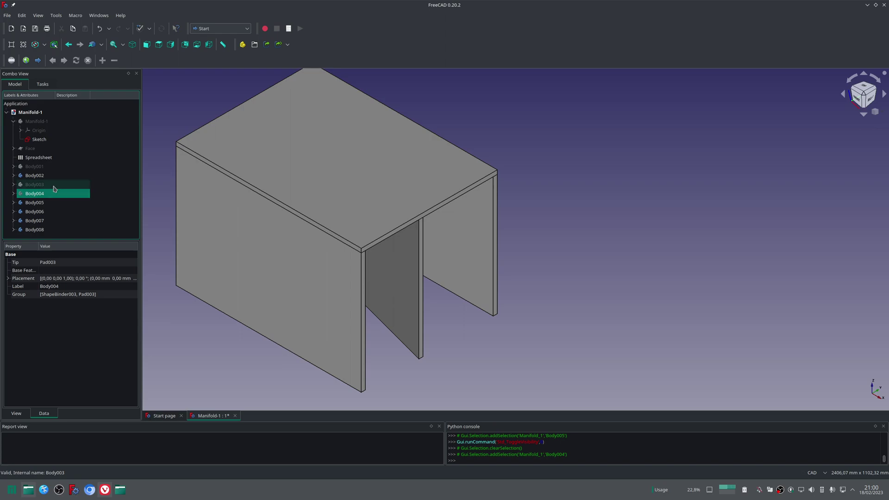
Step: Make Body004, Body003, the Body001 floor plate and the Manifold-1 body visible again
key("space")
left_click(54, 184)
key("space")
left_click(55, 166)
key("space")
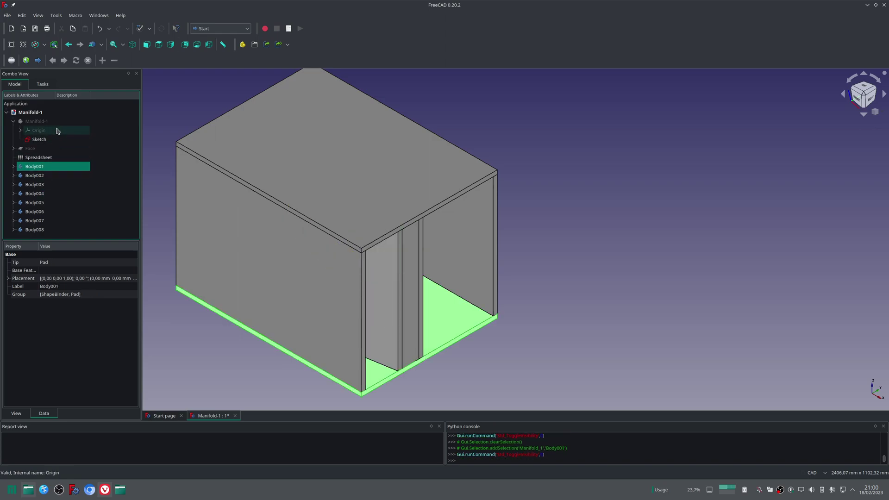
left_click(58, 120)
key("space")
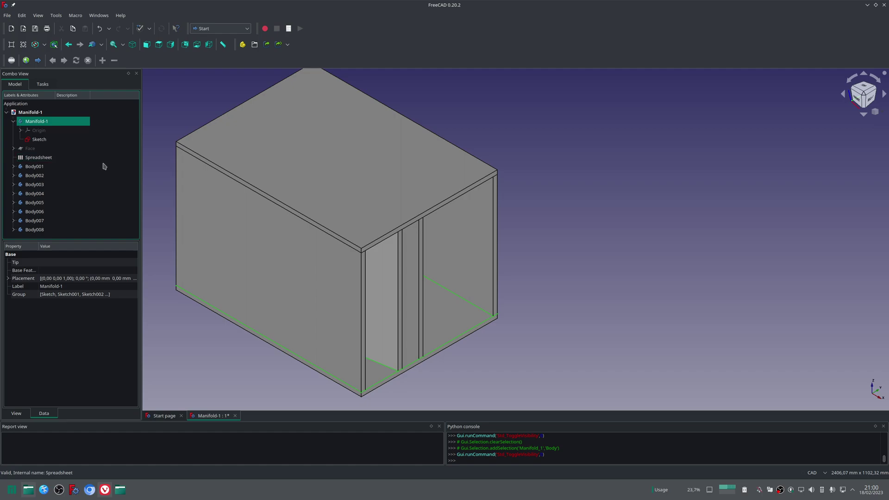
left_click(59, 159)
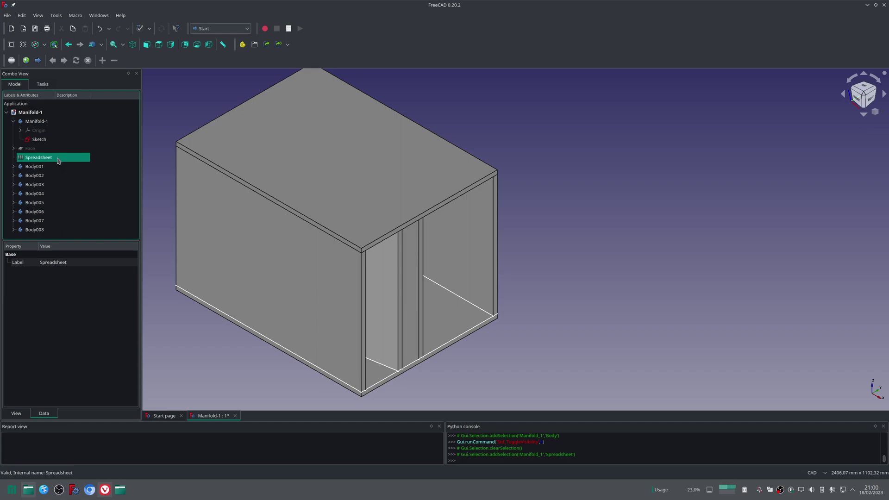
Step: Open the Spreadsheet in its own tab, check the version in J2 and highlight Hornresp model rows 1–7
double_click(59, 159)
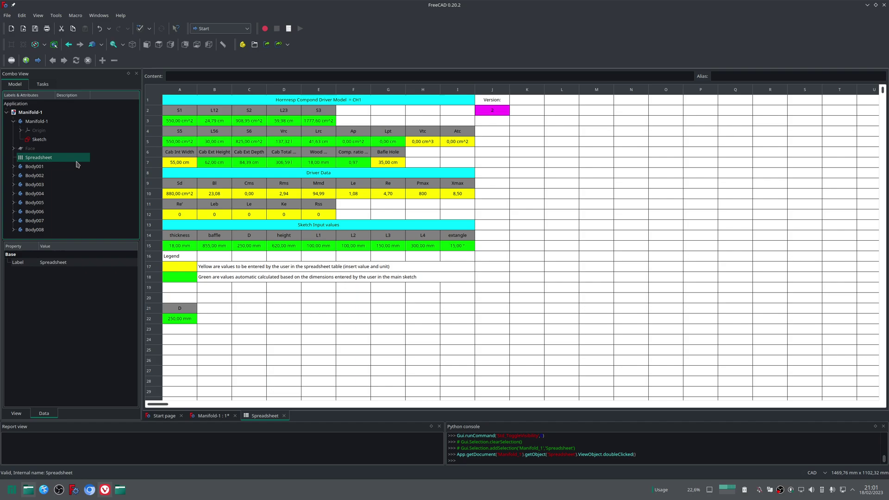
left_click(491, 134)
left_click(492, 113)
left_click(500, 110)
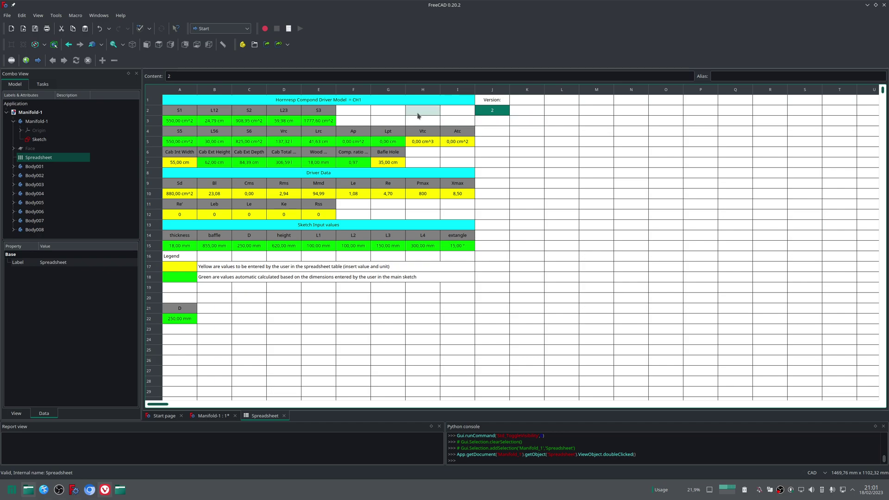
left_click_drag(402, 99, 407, 160)
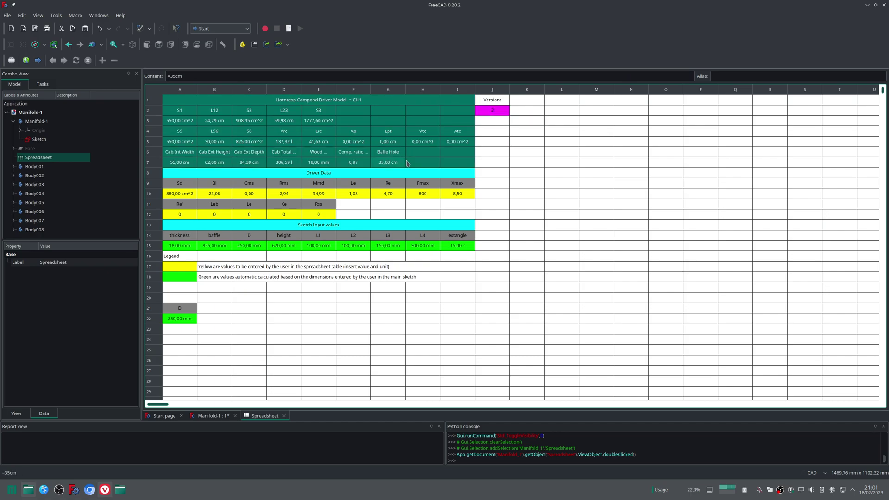
left_click(512, 162)
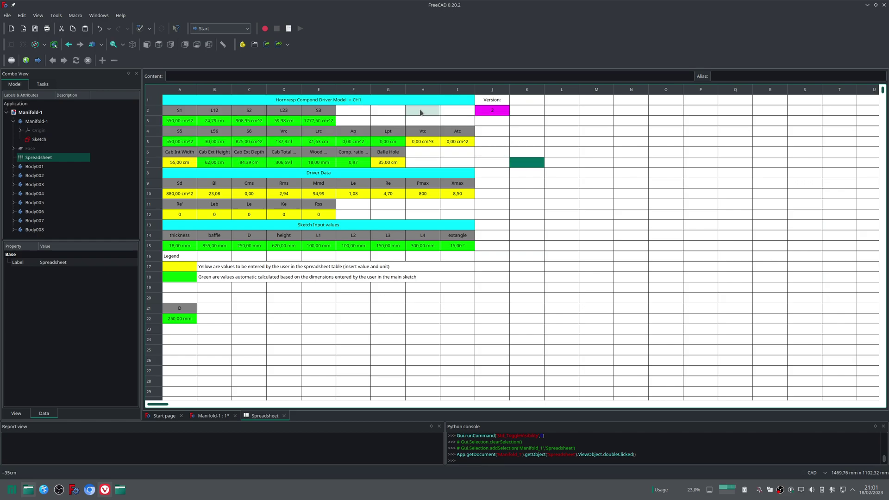
Step: Highlight the Driver Data rows 8–12 and then the Sketch Input values rows
left_click(356, 173)
left_click_drag(357, 173, 357, 214)
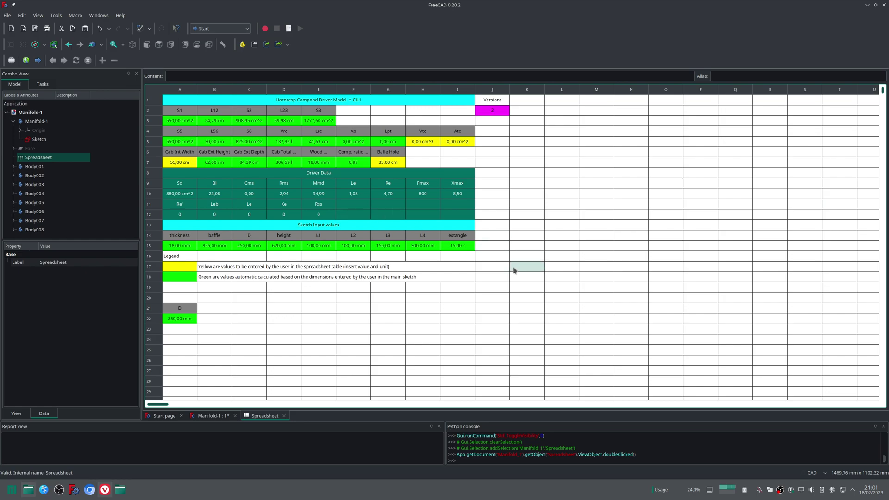
left_click(353, 318)
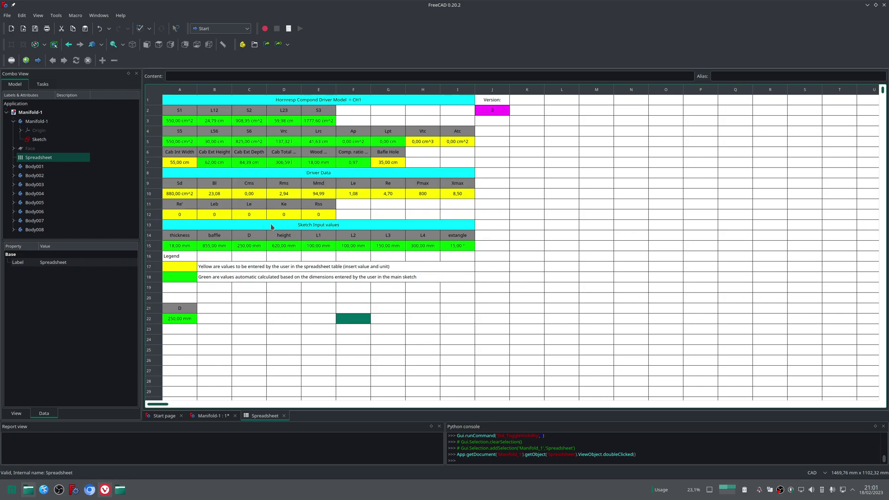
left_click_drag(272, 226, 266, 245)
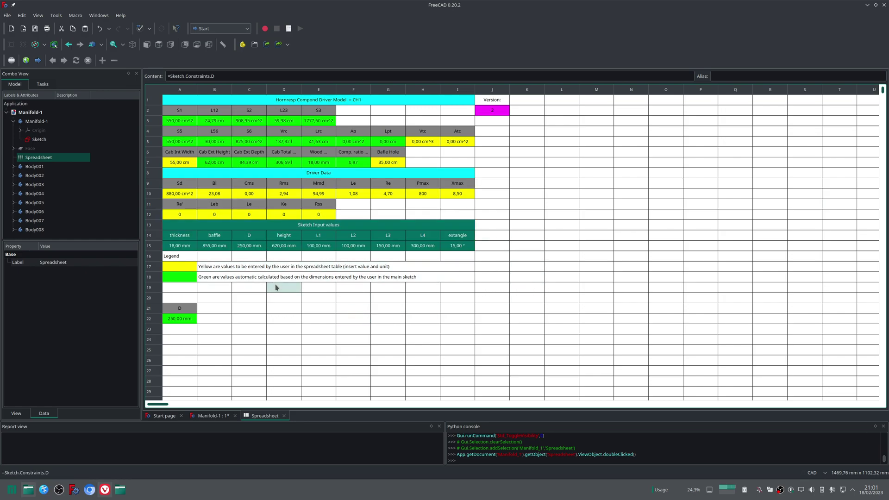
left_click(258, 290)
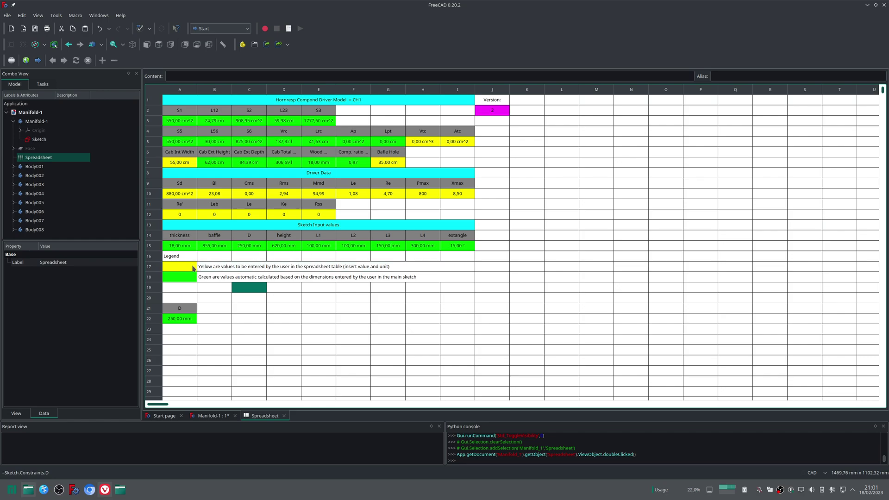
Step: Point out the yellow A17 and green A18 legend swatches and the Baffle Hole value 35,00 cm
left_click(184, 277)
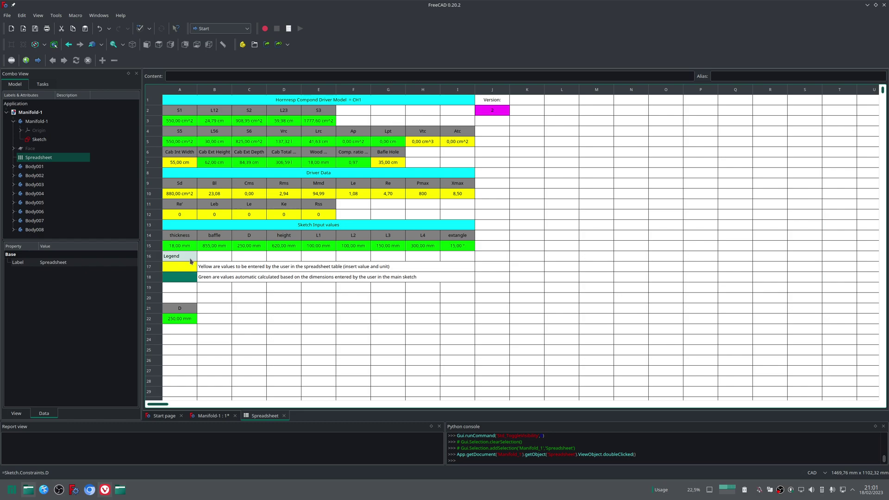
left_click(185, 269)
left_click(187, 279)
left_click(186, 270)
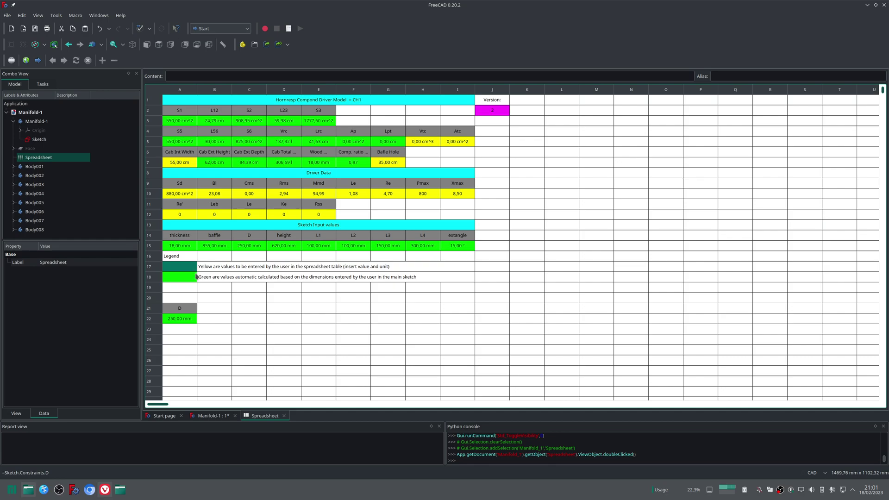
left_click(189, 279)
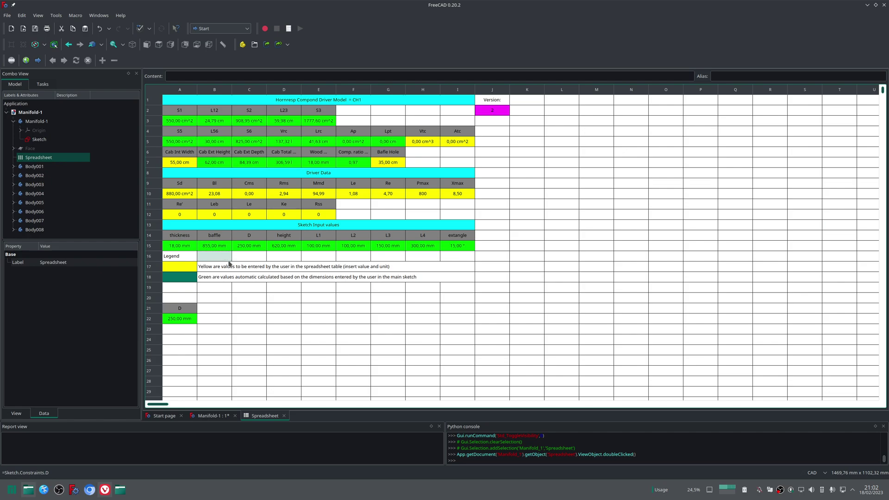
key("Up")
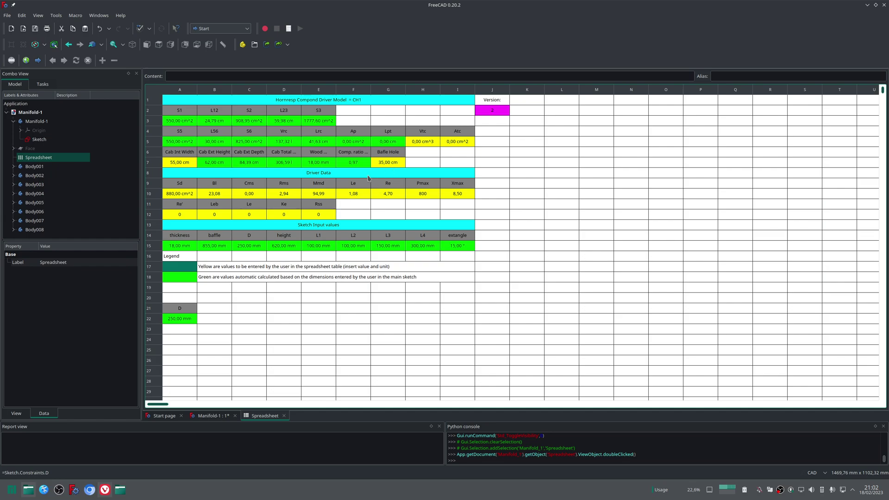
left_click(389, 158)
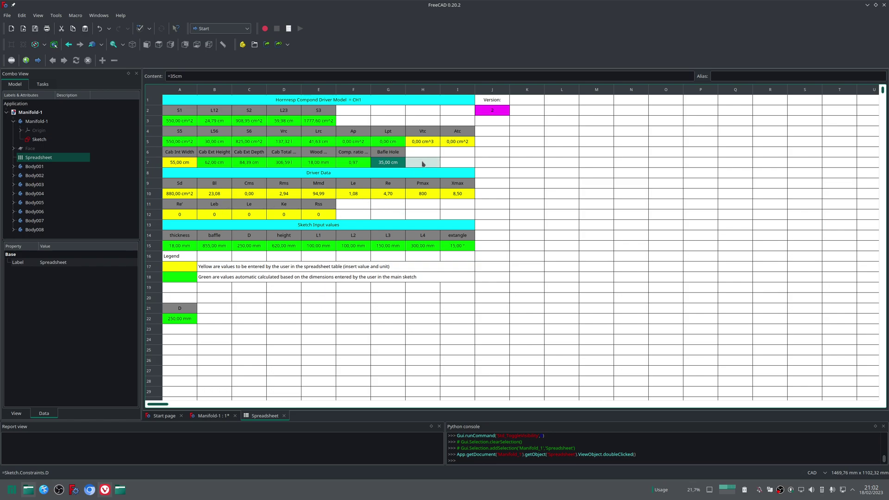
left_click_drag(422, 142, 455, 144)
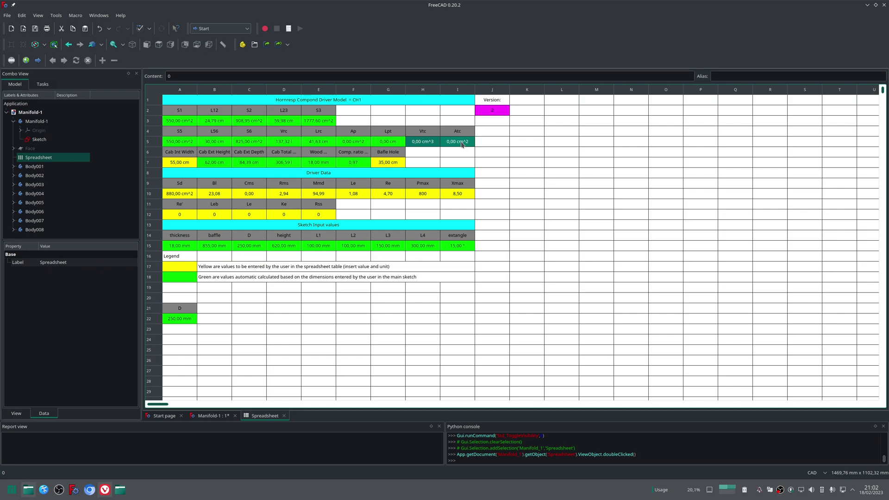
left_click_drag(185, 215, 313, 217)
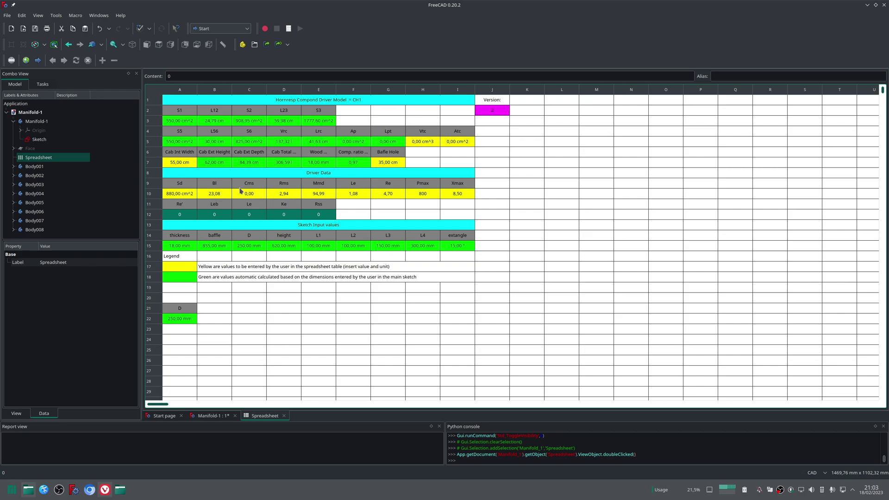
left_click_drag(181, 198, 449, 196)
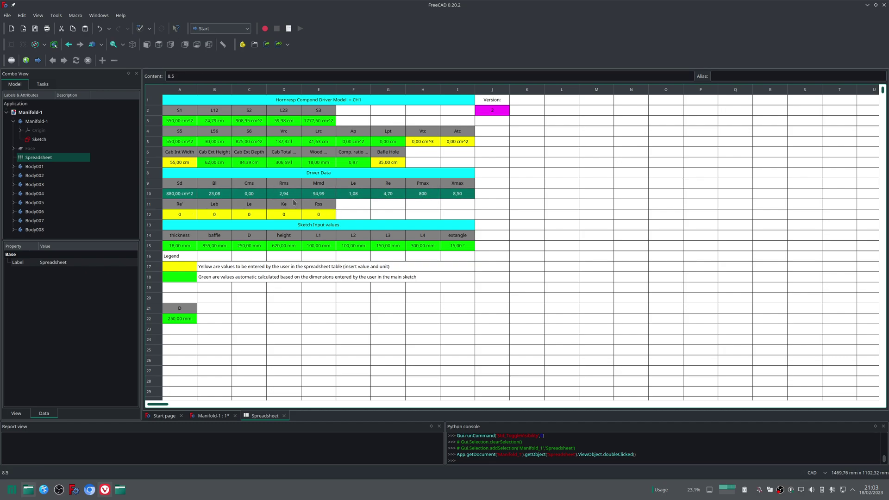
left_click_drag(203, 196, 455, 195)
left_click(184, 196)
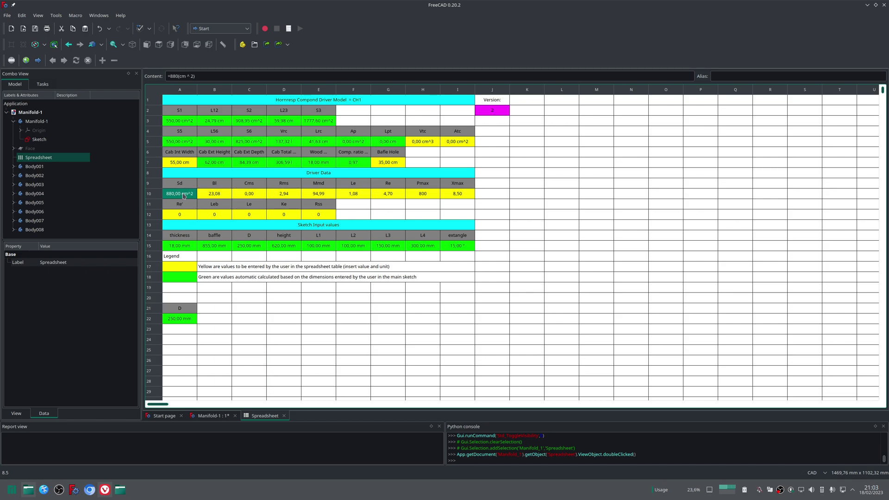
Step: Switch to the Vivaldi browser and scroll down to the Useful Websites links
left_click(105, 491)
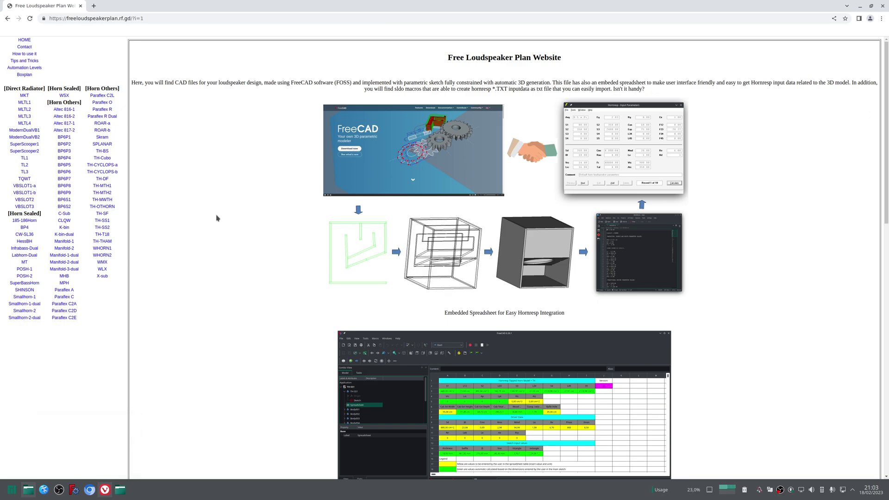
scroll(595, 282, "down", 7)
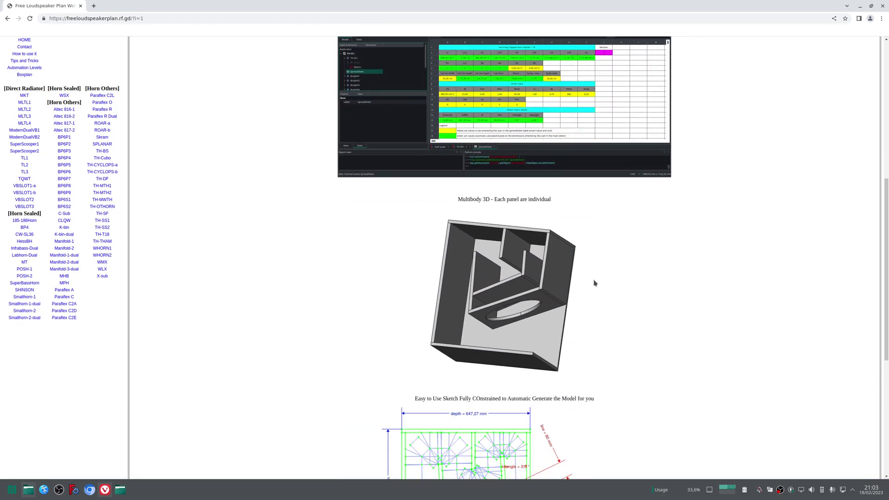
scroll(595, 283, "down", 6)
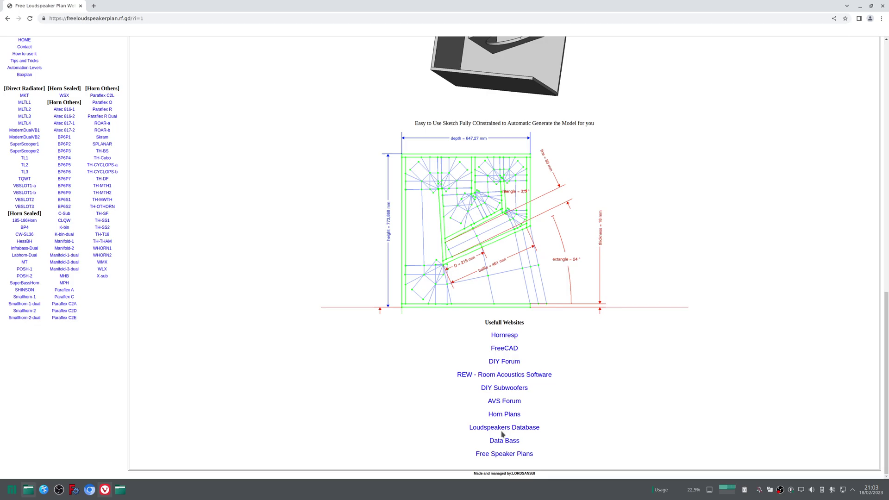
Step: Open the Loudspeakers Database and view the Radian 2216Neo page with fs 40 Hz, Qts 0.19, Vas 114 L
left_click(527, 430)
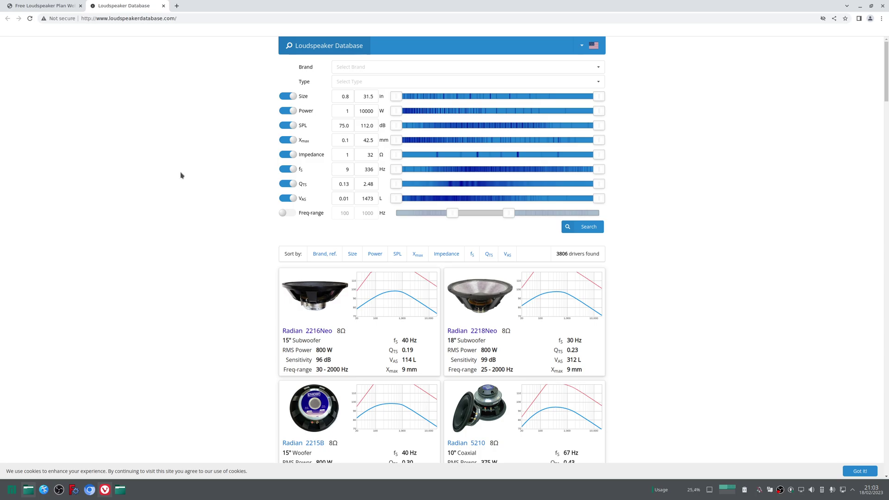
scroll(172, 180, "down", 15)
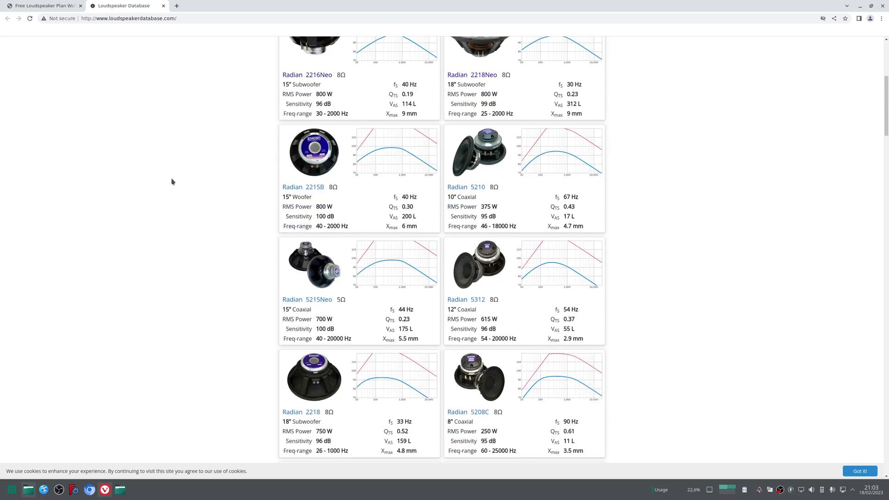
scroll(172, 181, "down", 6)
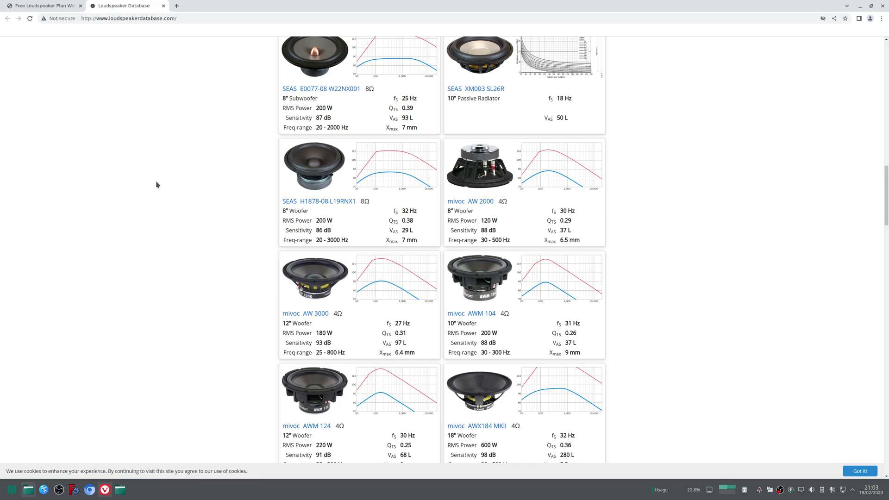
scroll(156, 184, "up", 20)
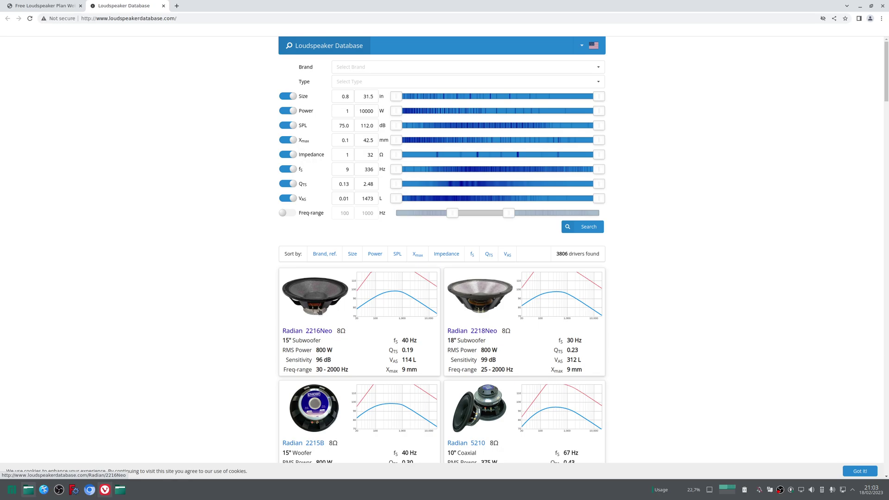
left_click(320, 309)
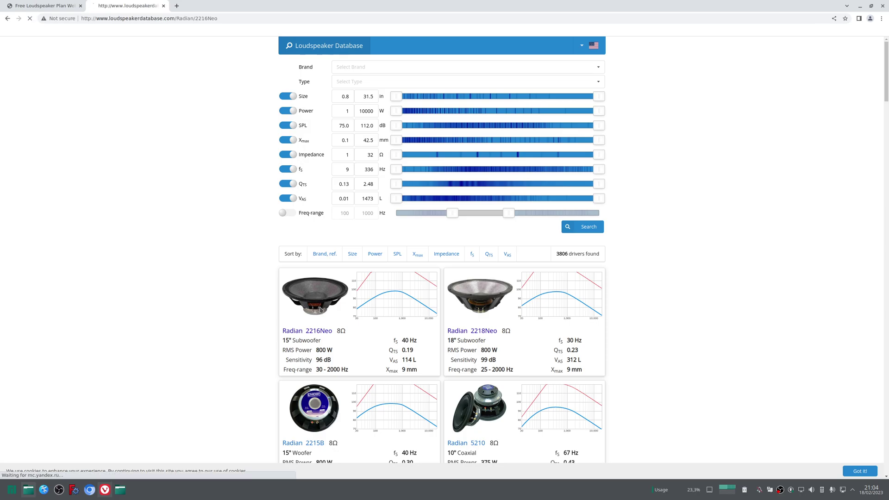
scroll(244, 286, "down", 10)
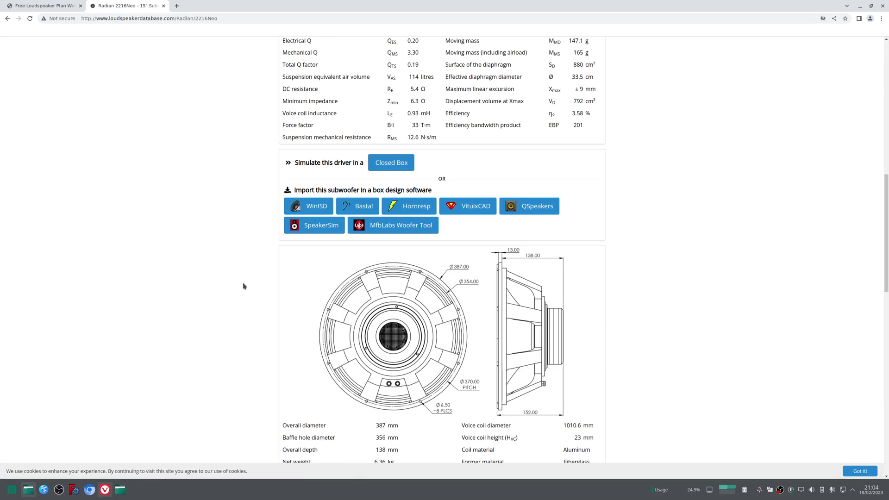
scroll(244, 286, "up", 3)
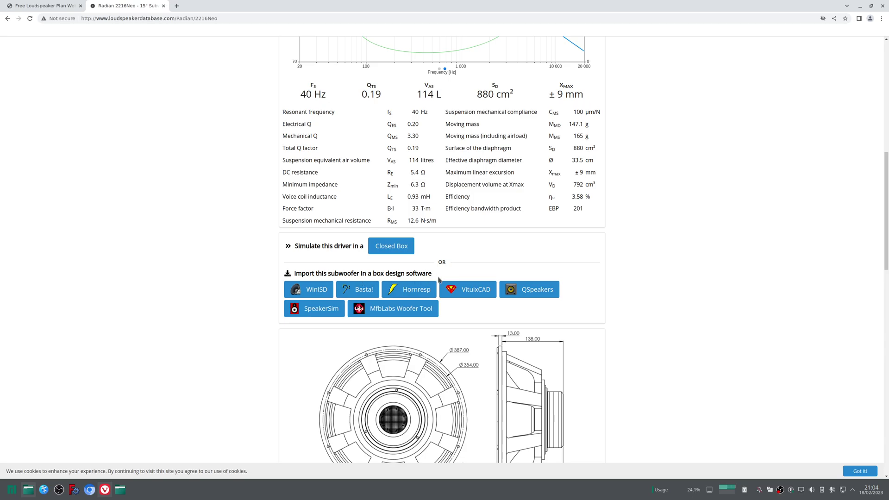
Step: Download Radian 2216Neo.txt in Hornresp format to the Desktop, open it in Kate and select its text
left_click(418, 291)
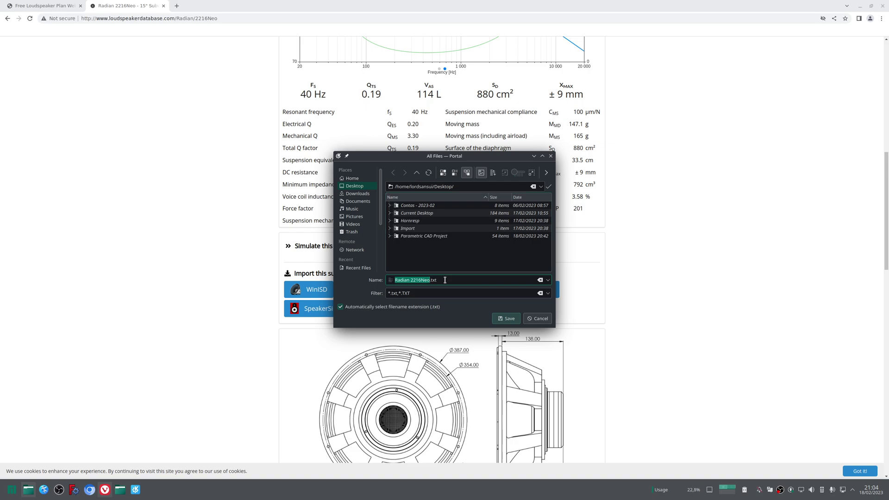
left_click(509, 318)
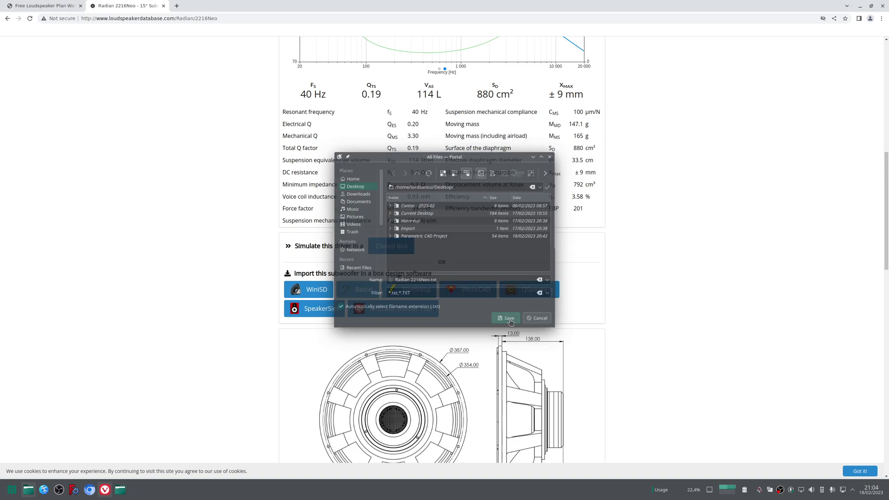
key("super+d")
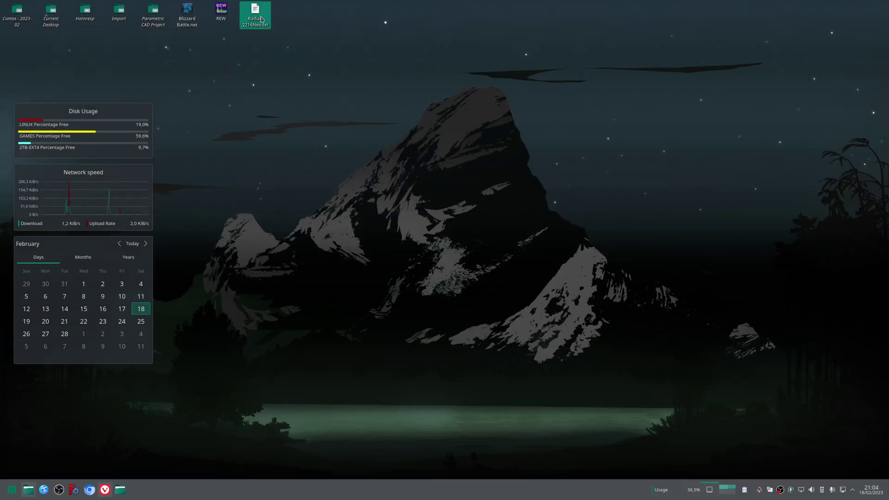
key("super+d")
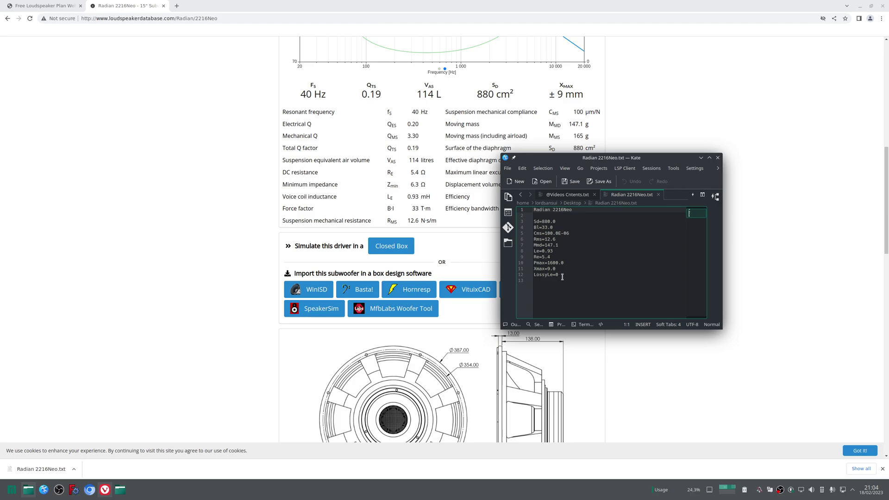
left_click_drag(578, 274, 493, 212)
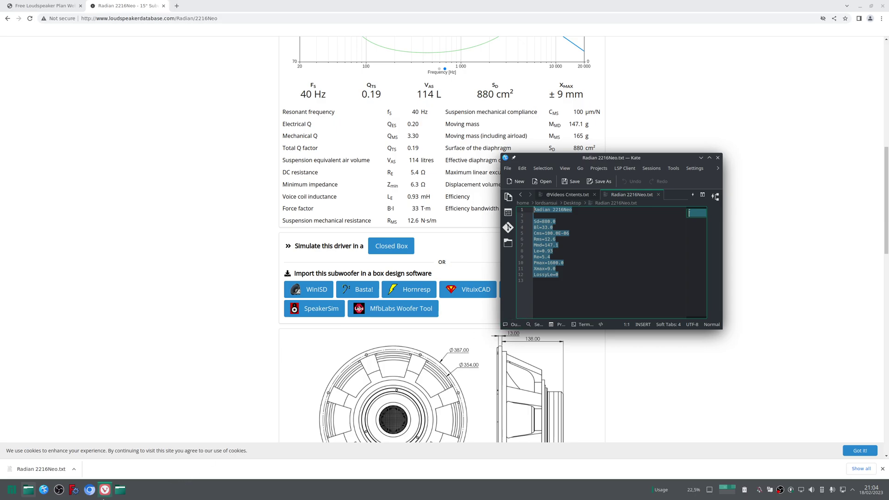
left_click(74, 491)
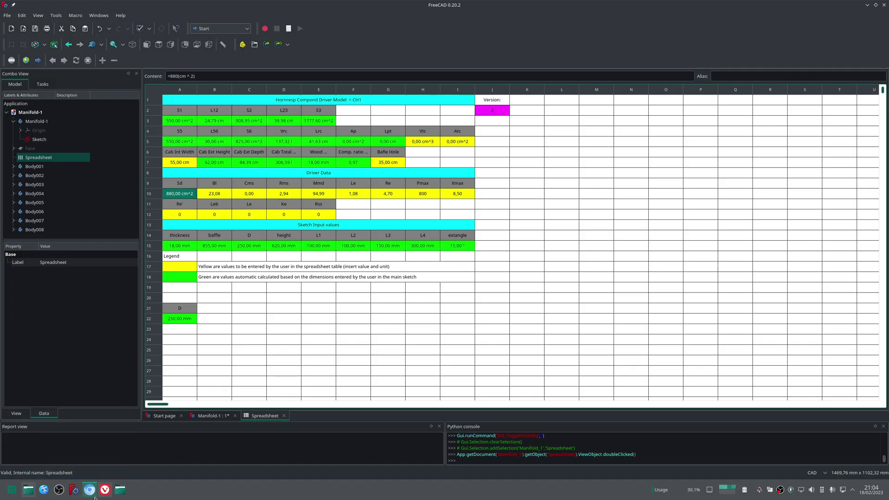
left_click(44, 493)
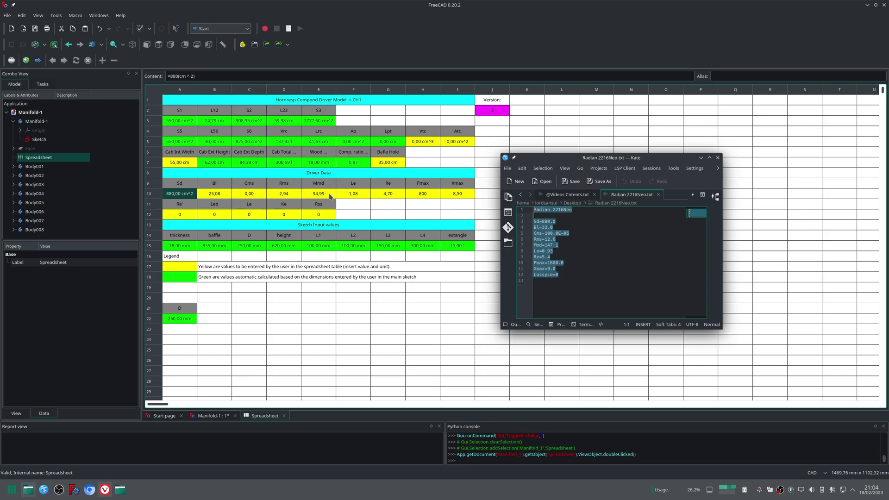
left_click(568, 230)
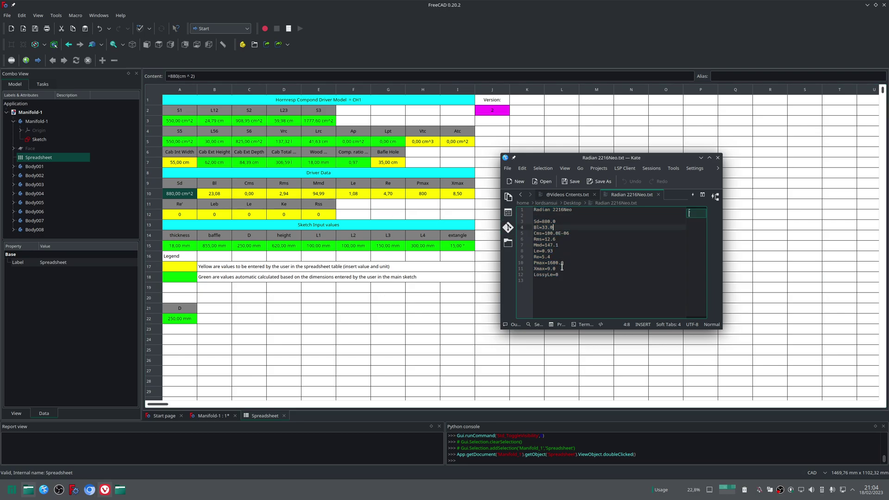
left_click(565, 274)
key("shift+Up")
key("shift+Up")
key("shift+Up")
key("shift+Up")
key("shift+Up")
key("shift+Up")
key("shift+Up")
key("shift+Up")
key("shift+Up")
key("shift+Home")
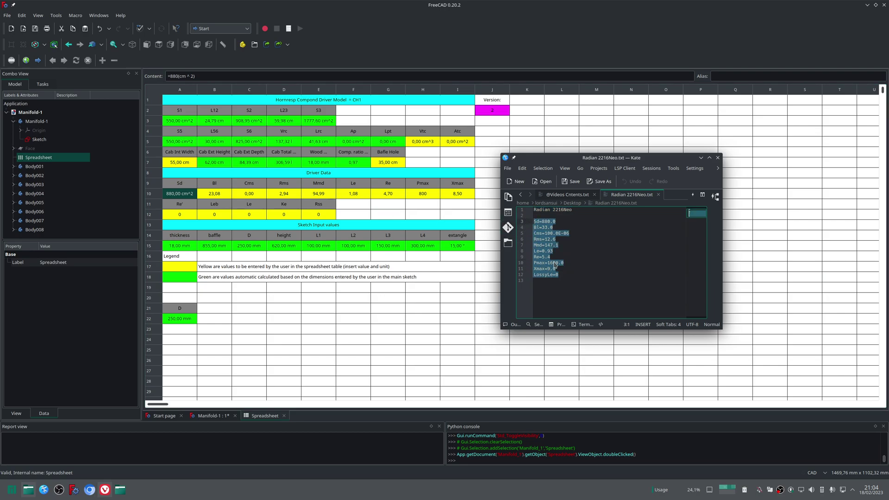
left_click(577, 283)
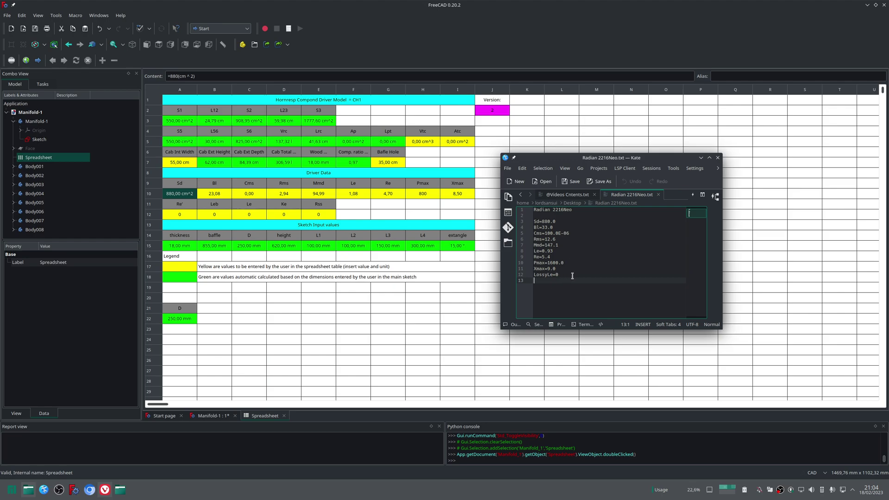
left_click_drag(571, 275, 534, 222)
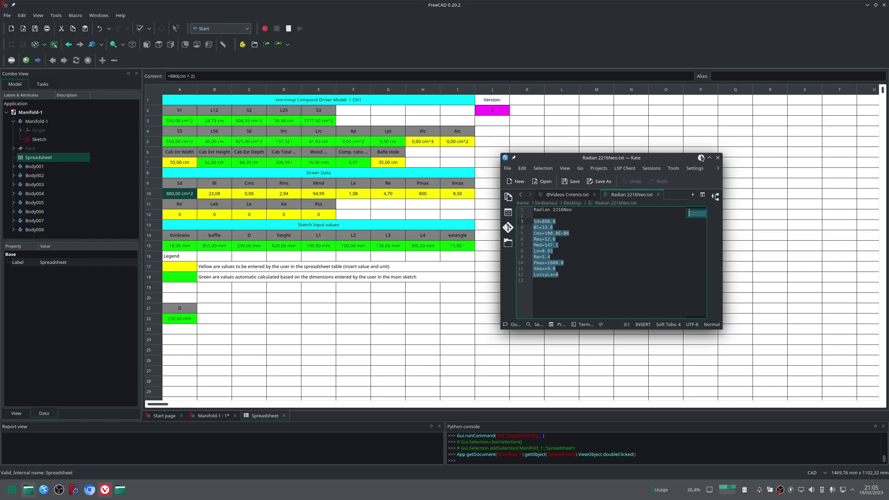
left_click(701, 158)
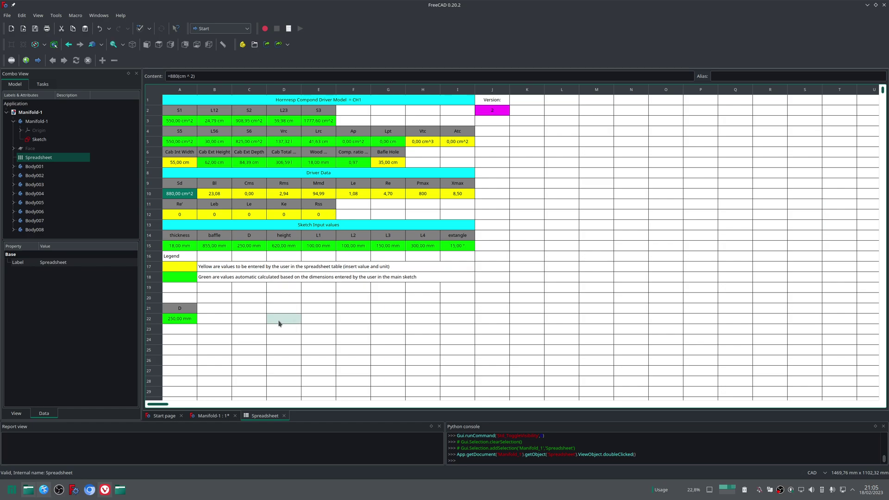
Step: Close the Spreadsheet tab and expand Manifold-1 and Body001 to show their Origin, Sketch, ShapeBinder and Pad
left_click(284, 416)
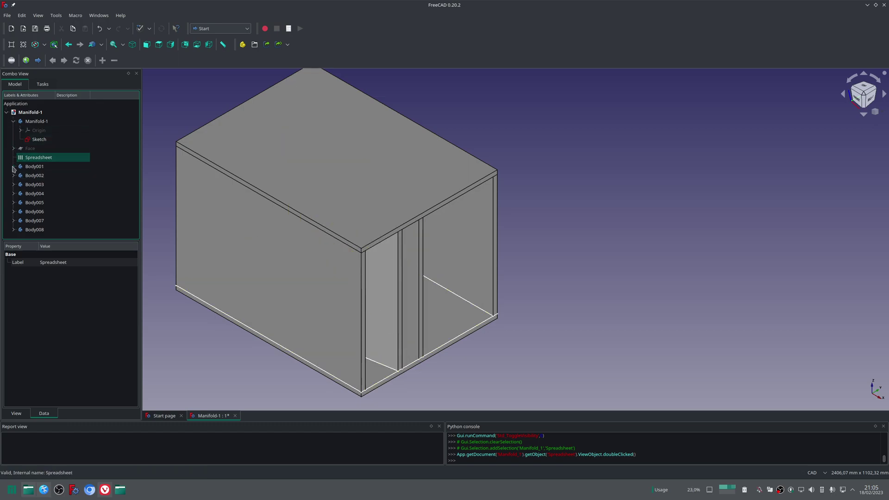
left_click(14, 121)
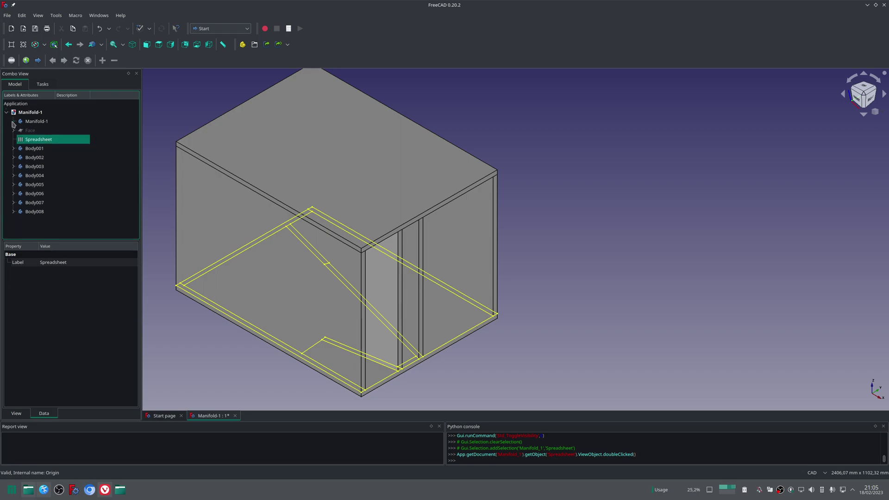
left_click(14, 122)
left_click(13, 122)
left_click(14, 121)
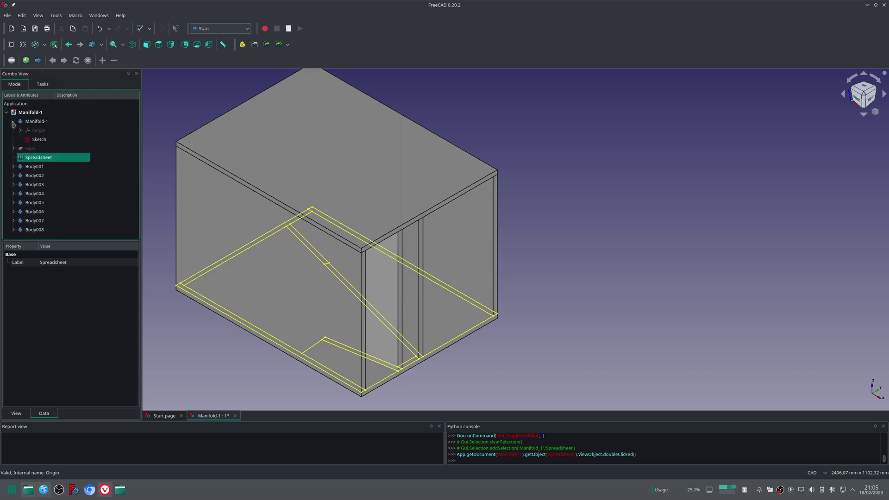
left_click(14, 166)
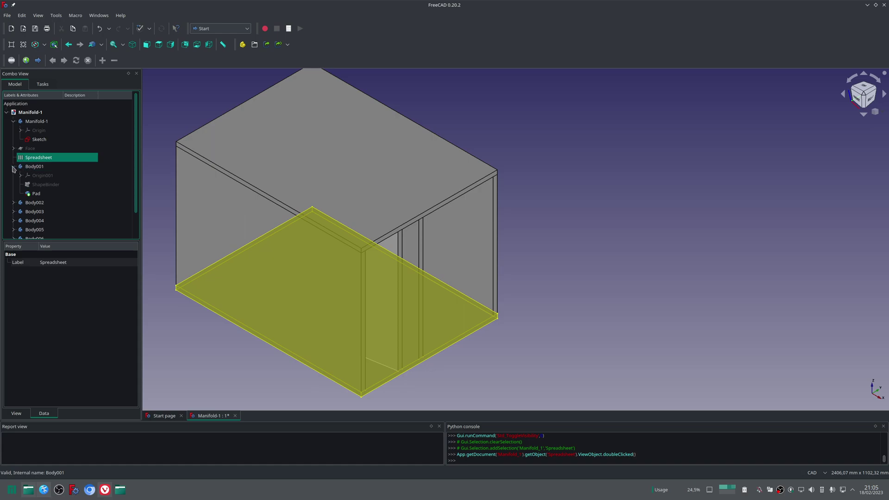
left_click(14, 167)
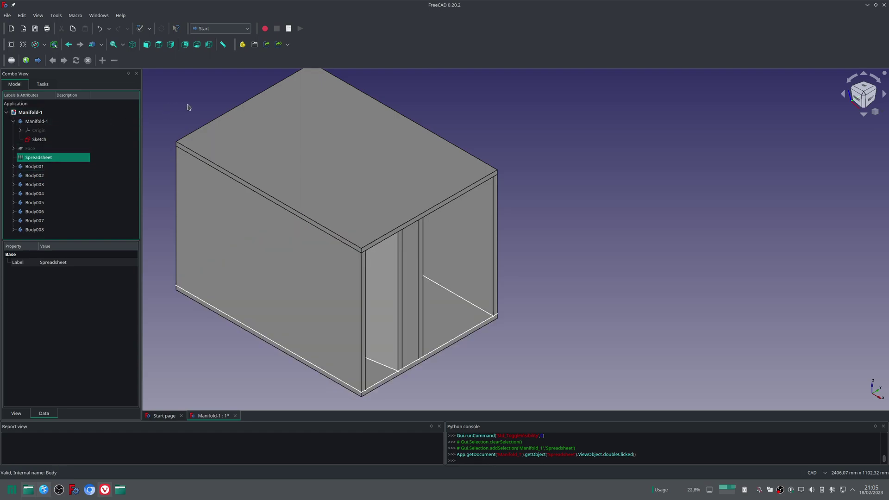
Step: Select the Manifold-1 Sketch to show its XY_Plane attachment and constraint properties
middle_click_drag(190, 105, 199, 119)
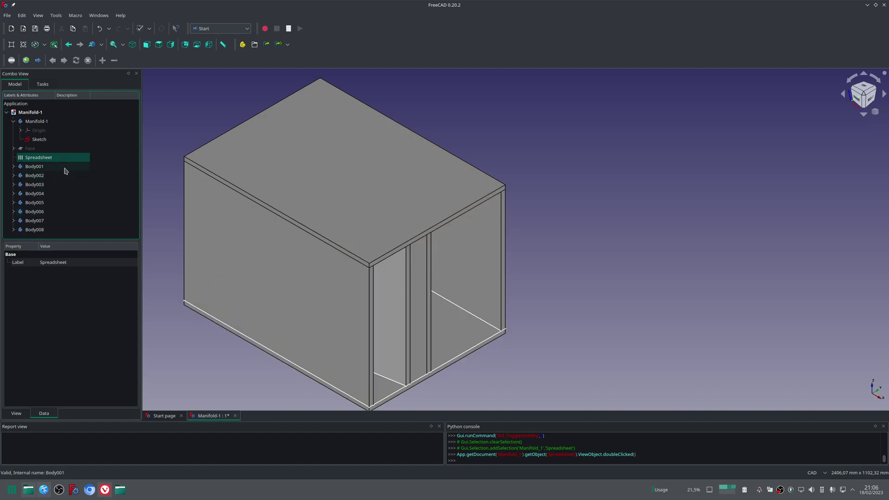
left_click(52, 141)
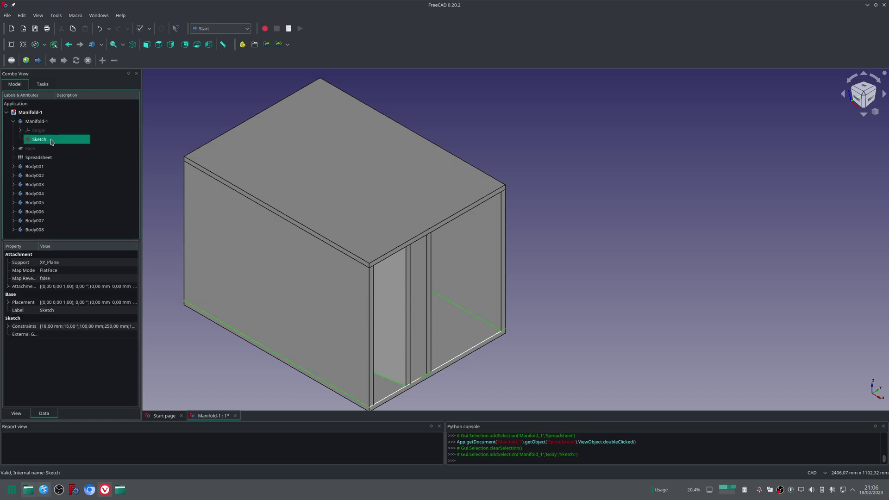